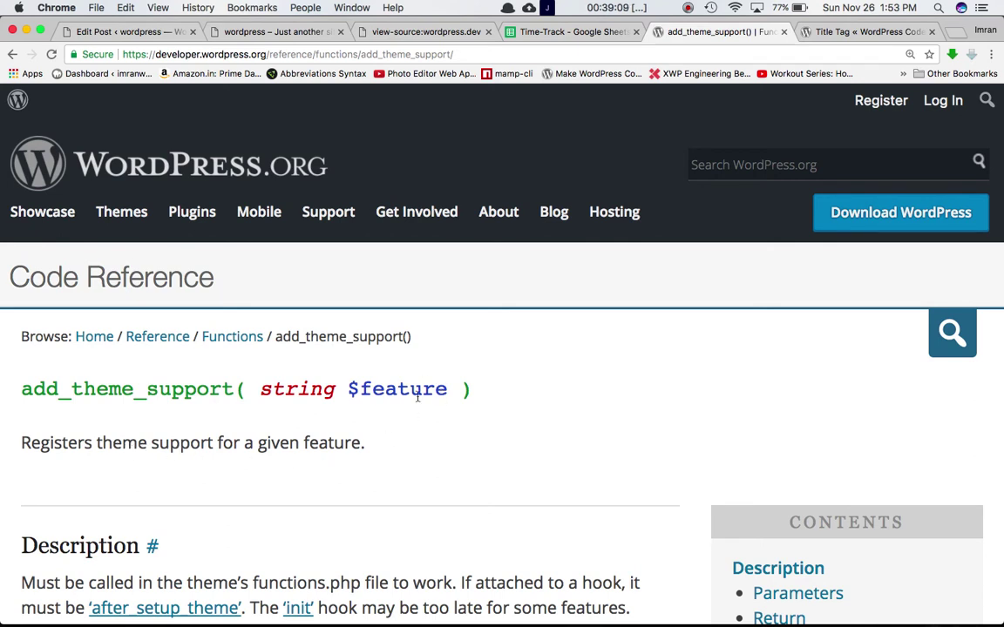
- Scroll the add_theme_support() reference down to its Feed Links, HTML5 and Title Tag sections
scroll(417, 397, "down", 10)
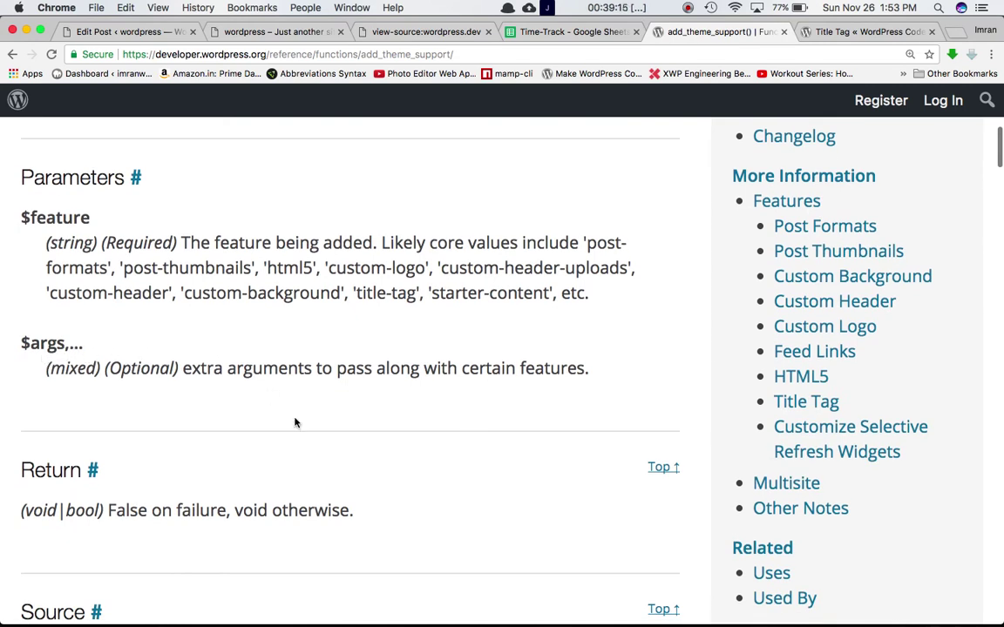
scroll(294, 423, "down", 4)
scroll(294, 423, "down", 8)
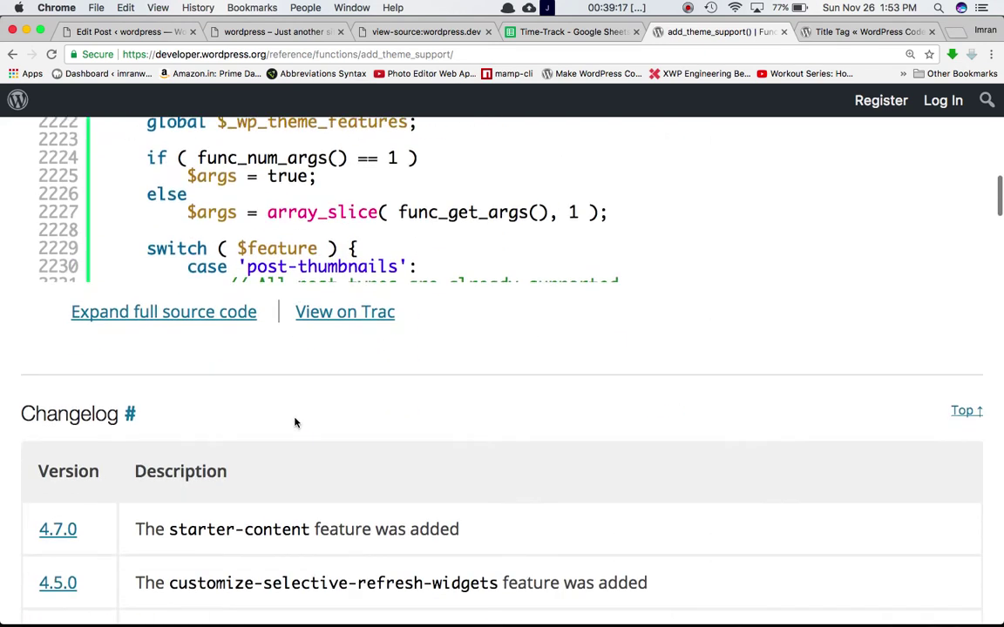
scroll(294, 422, "down", 10)
scroll(295, 422, "down", 3)
scroll(294, 423, "down", 3)
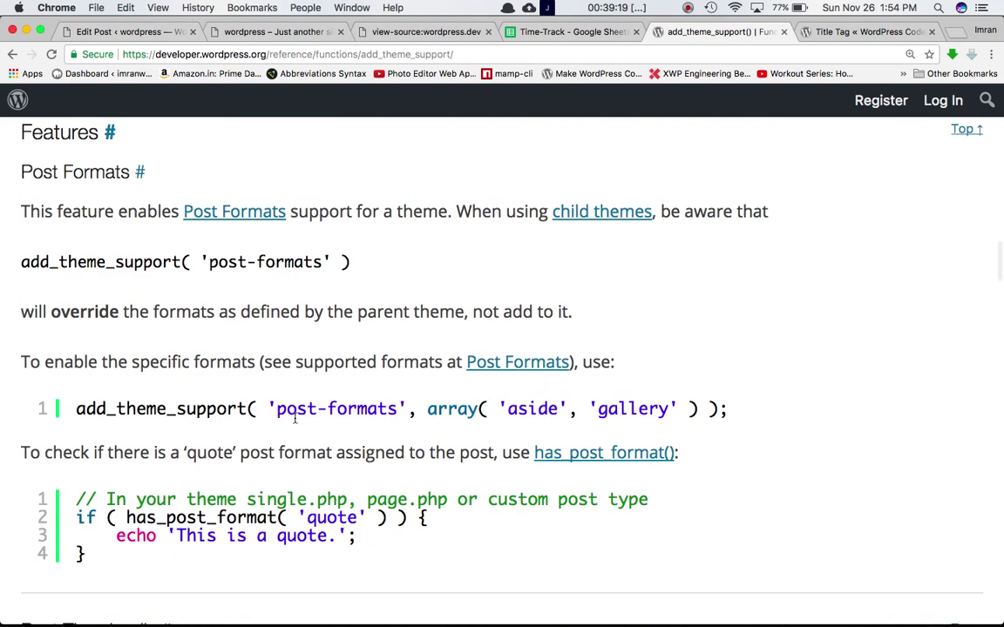
scroll(293, 409, "down", 5)
scroll(293, 401, "up", 6)
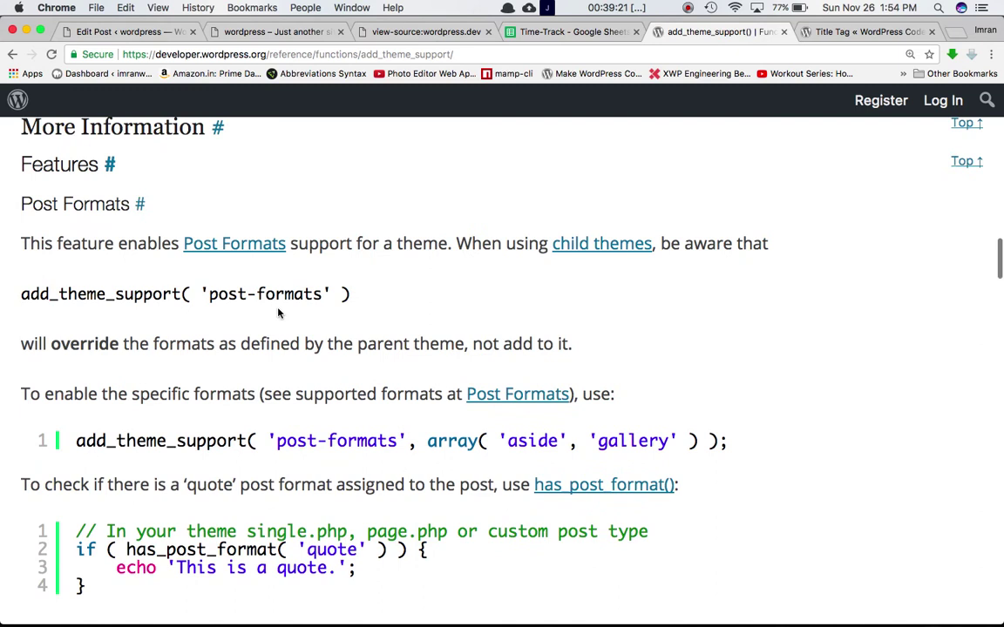
scroll(322, 375, "down", 5)
scroll(354, 413, "up", 2)
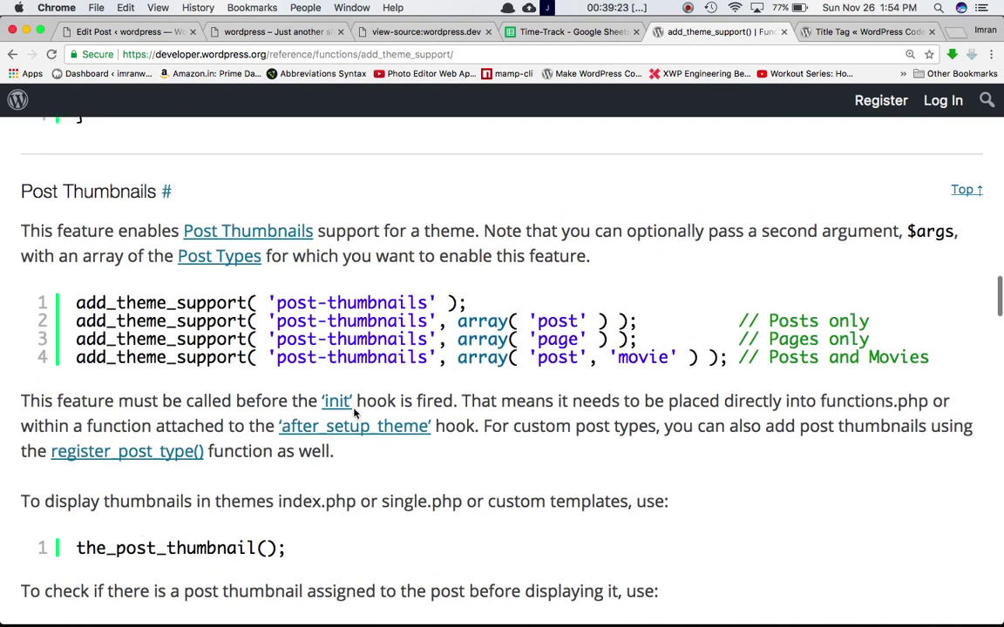
scroll(354, 413, "up", 1)
scroll(354, 413, "down", 4)
scroll(354, 413, "down", 6)
scroll(354, 413, "down", 3)
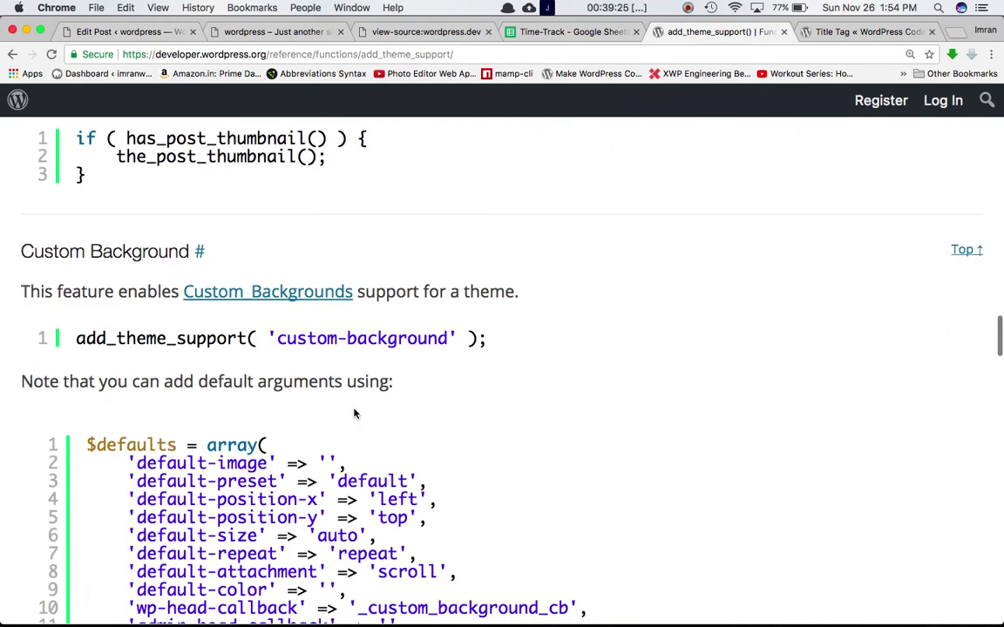
scroll(353, 413, "down", 5)
scroll(354, 411, "down", 7)
scroll(354, 409, "down", 4)
scroll(353, 409, "down", 4)
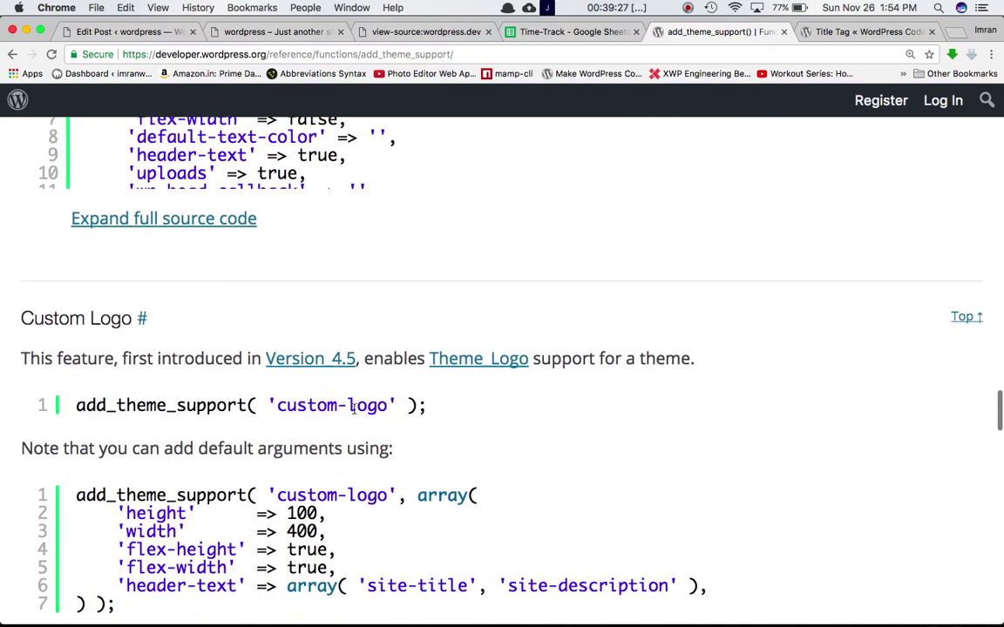
scroll(353, 409, "down", 5)
scroll(354, 411, "down", 6)
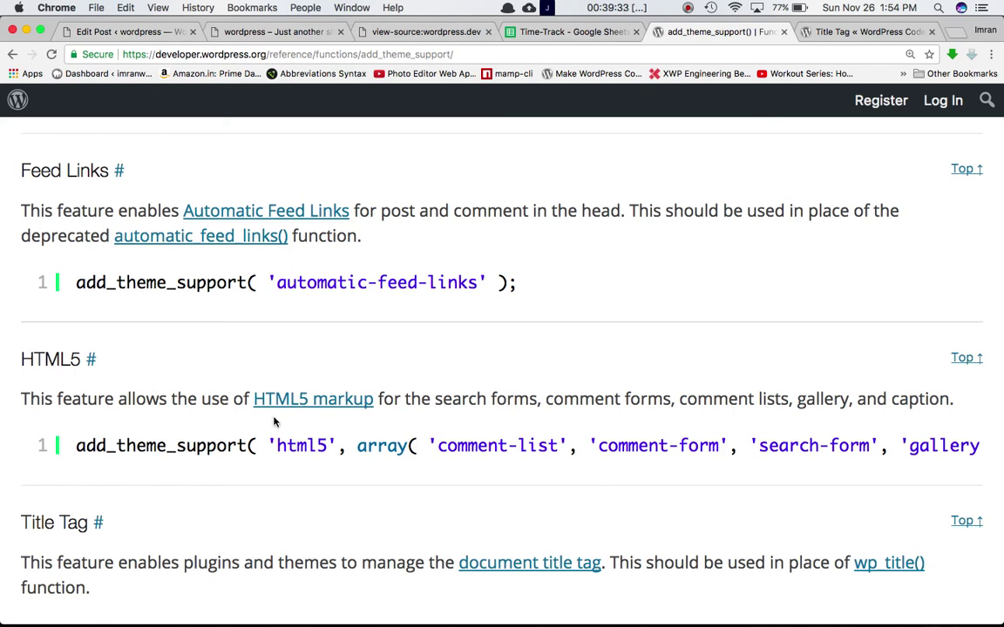
- Bring the whole Title Tag section into view and deselect its title-tag example code
scroll(273, 422, "down", 2)
scroll(274, 421, "down", 5)
scroll(174, 305, "down", 2)
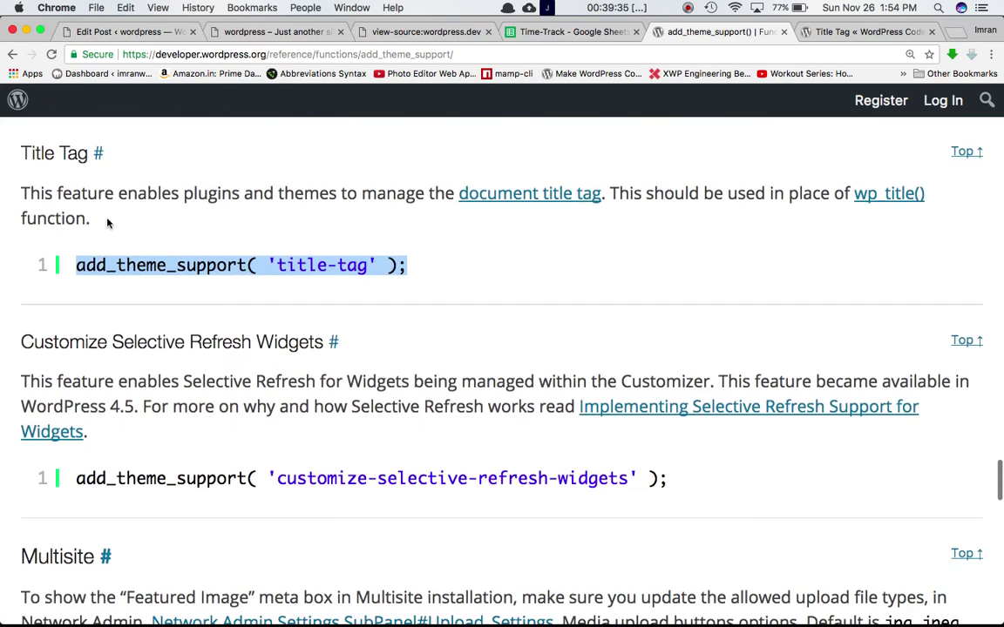
left_click(237, 218)
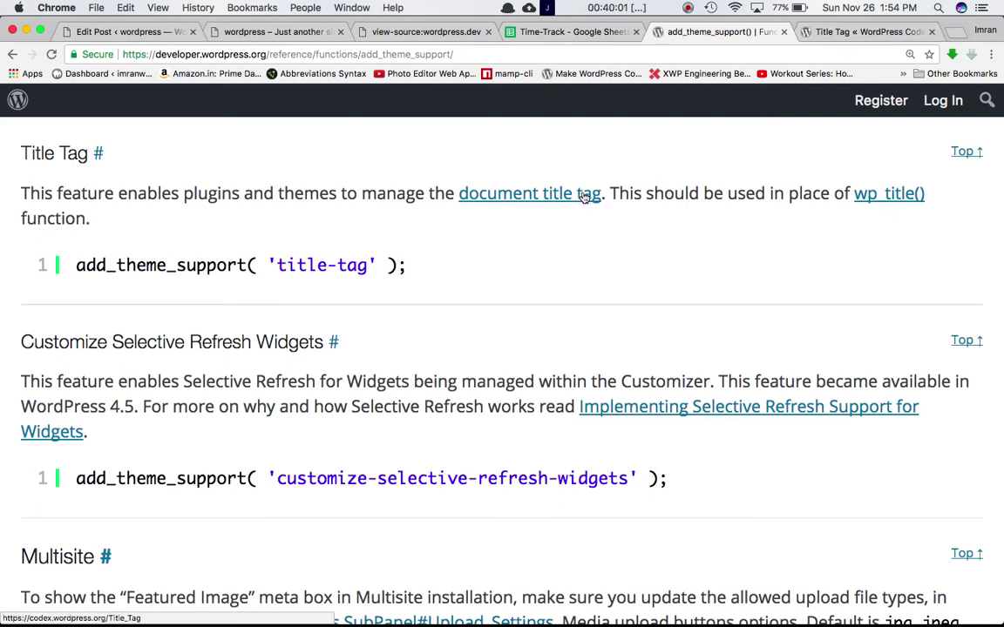
- Open the Codex Title Tag page and view its add_theme_support( 'title-tag' ) example
left_click(863, 31)
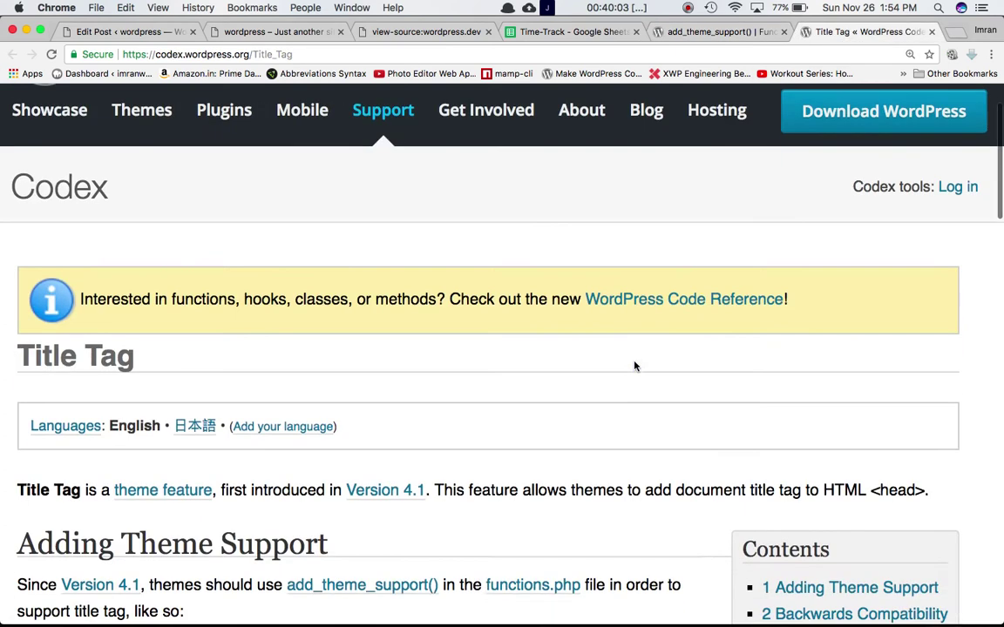
scroll(635, 366, "down", 3)
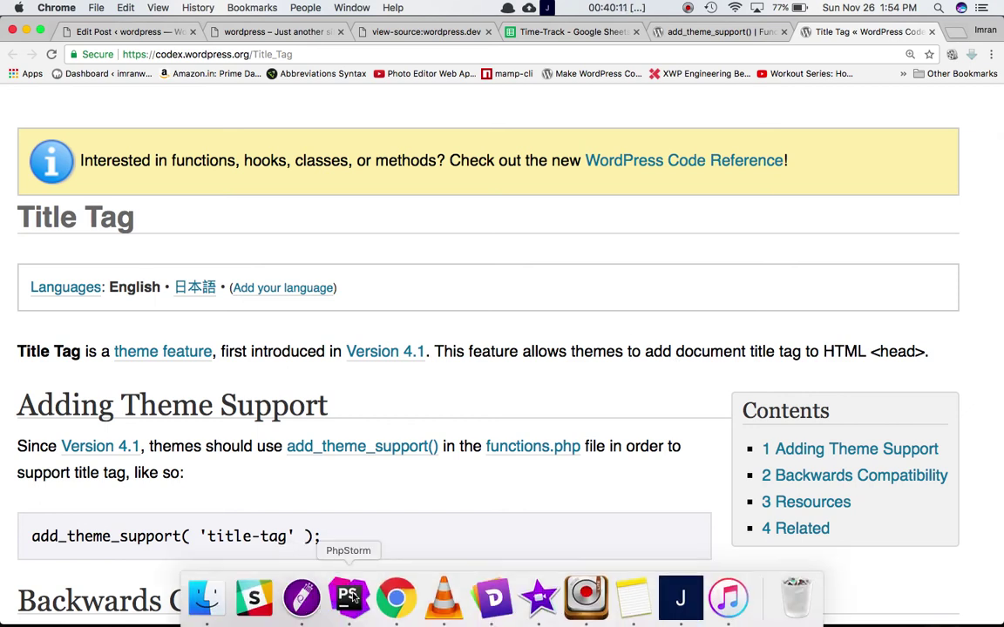
- Bring PhpStorm forward and open the Cornova theme's functions.php
left_click(350, 597)
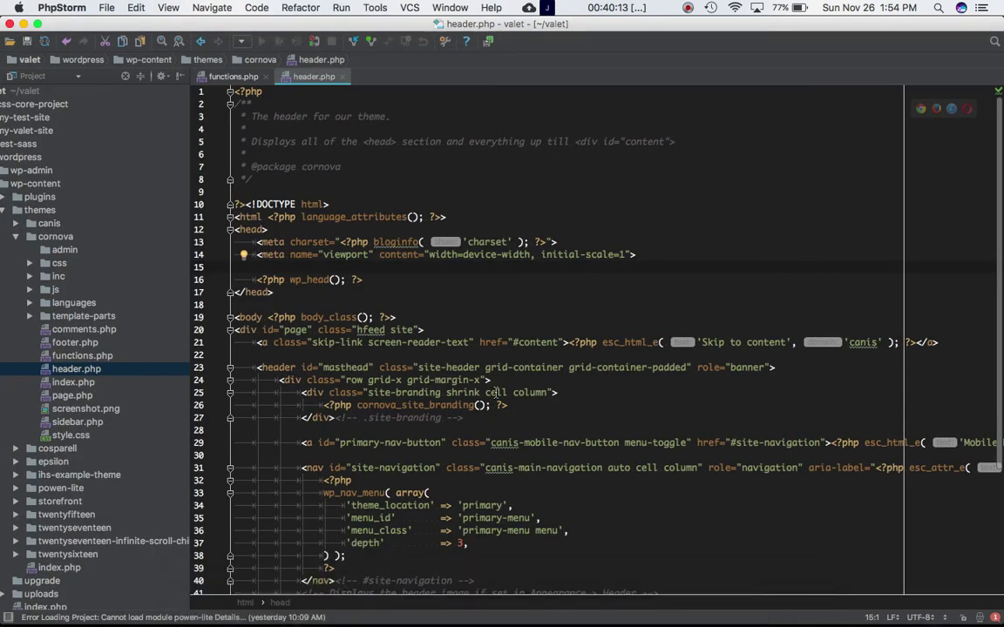
scroll(471, 325, "down", 2)
scroll(471, 325, "down", 5)
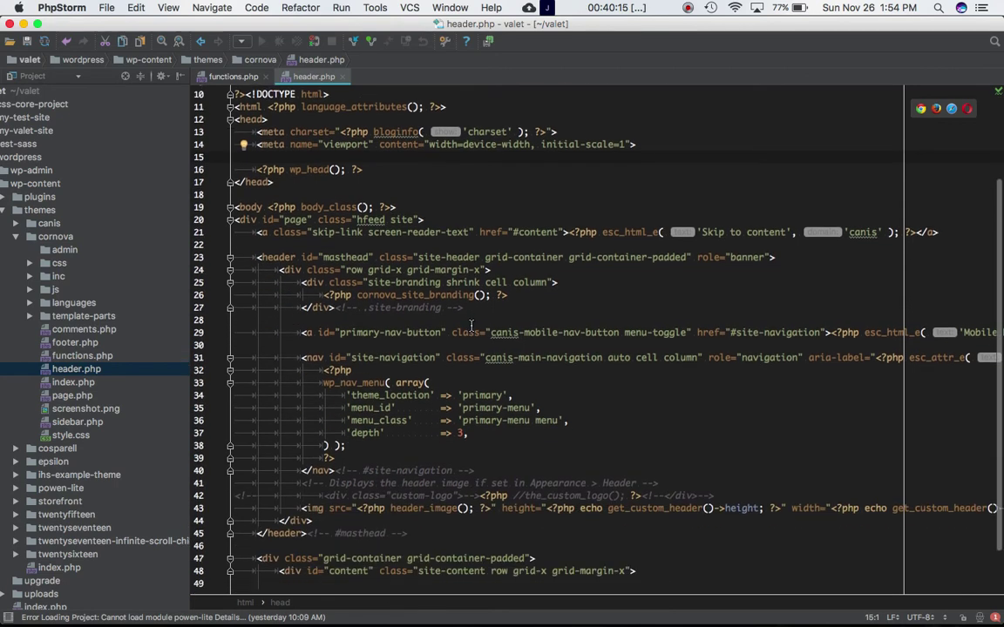
left_click(227, 78)
scroll(549, 340, "up", 5)
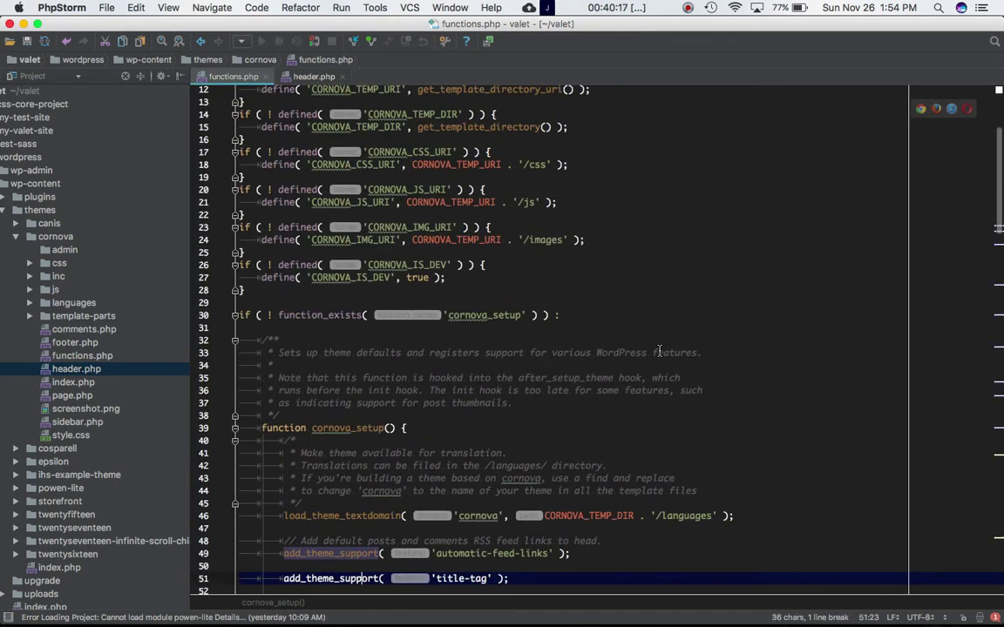
scroll(549, 340, "down", 5)
- Use the top menu bar, then read down through functions.php
left_click(688, 7)
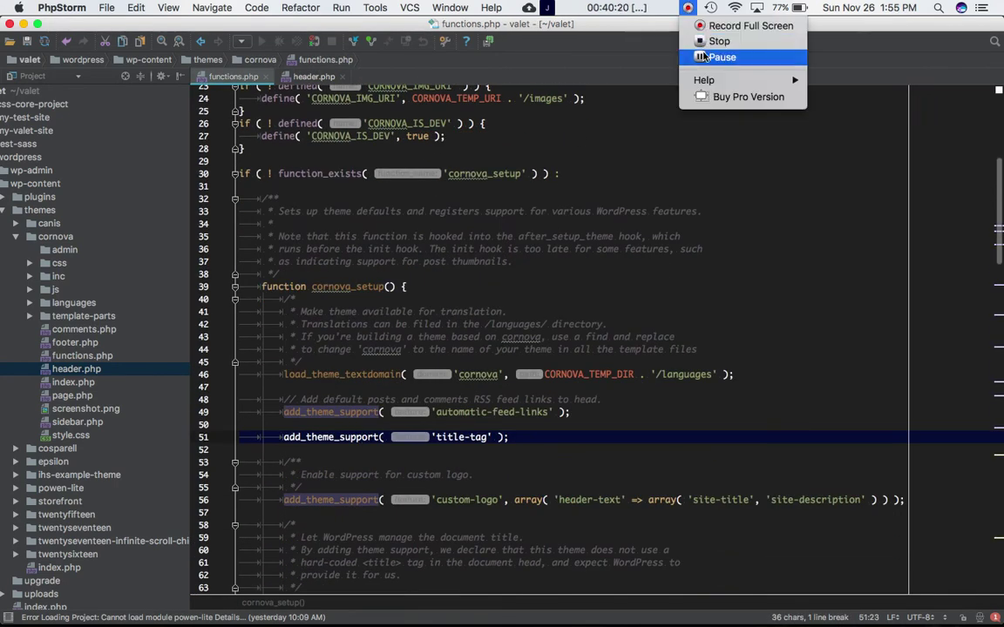
left_click(695, 55)
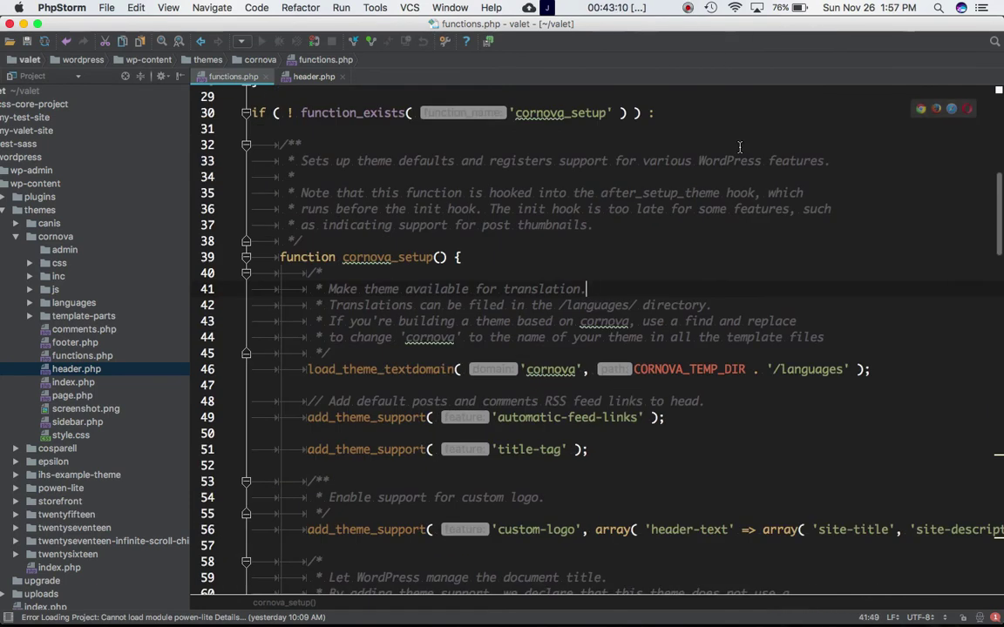
scroll(739, 146, "down", 2)
scroll(739, 147, "up", 2)
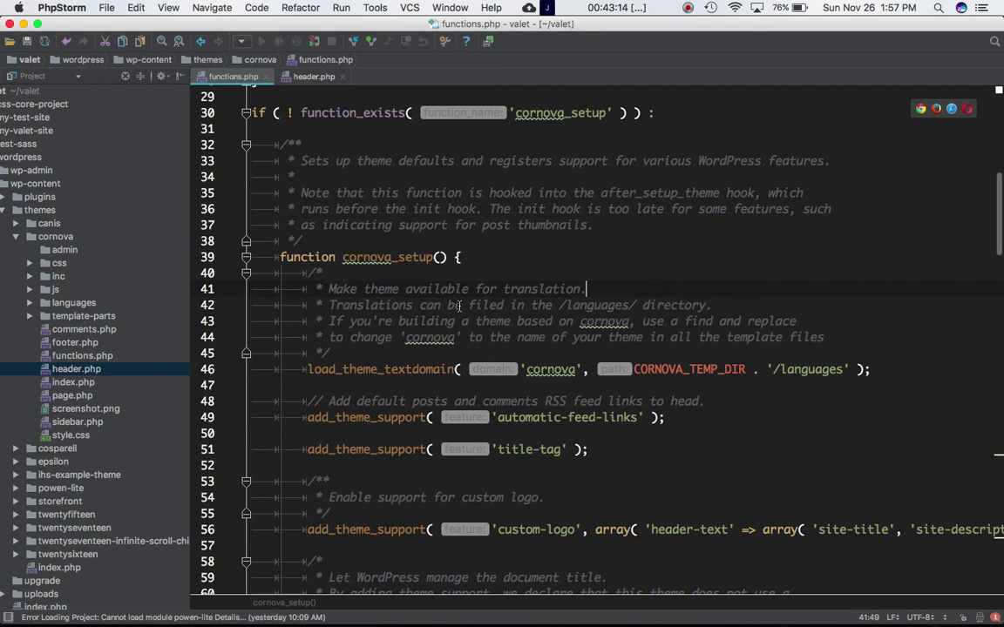
scroll(459, 306, "down", 1)
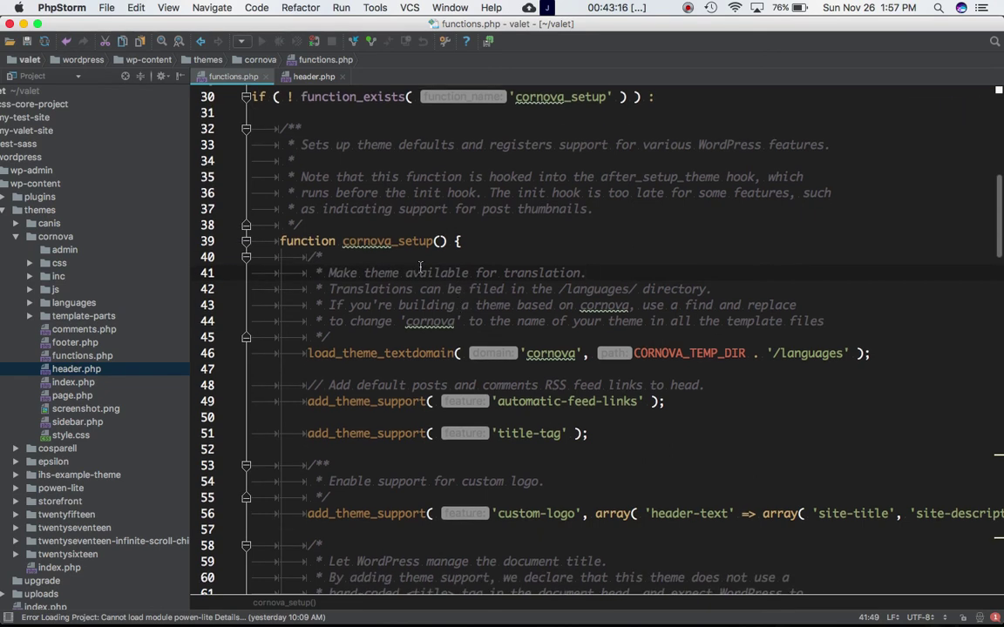
scroll(515, 312, "down", 3)
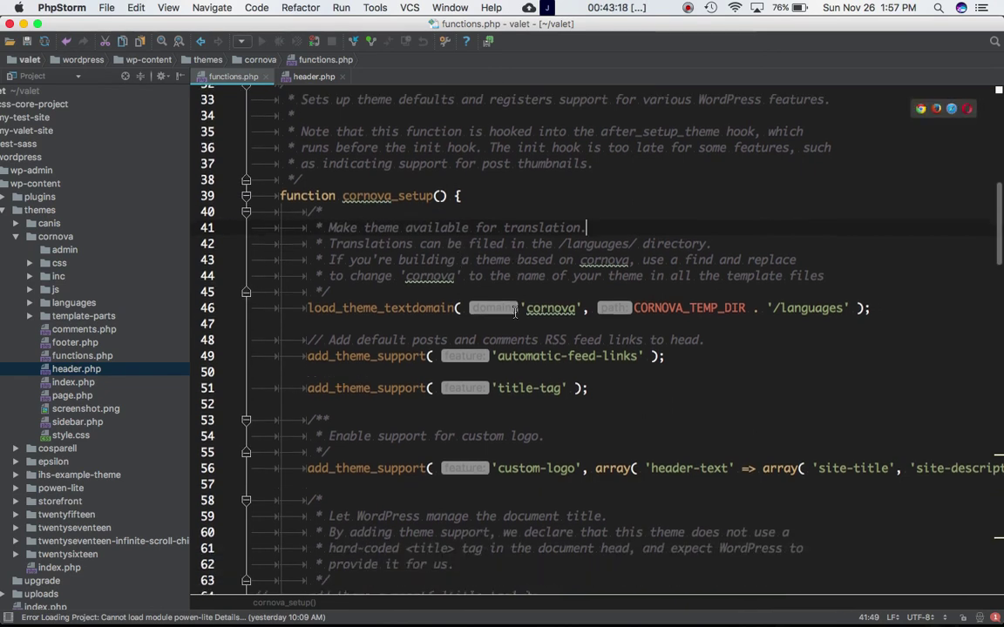
scroll(405, 241, "down", 5)
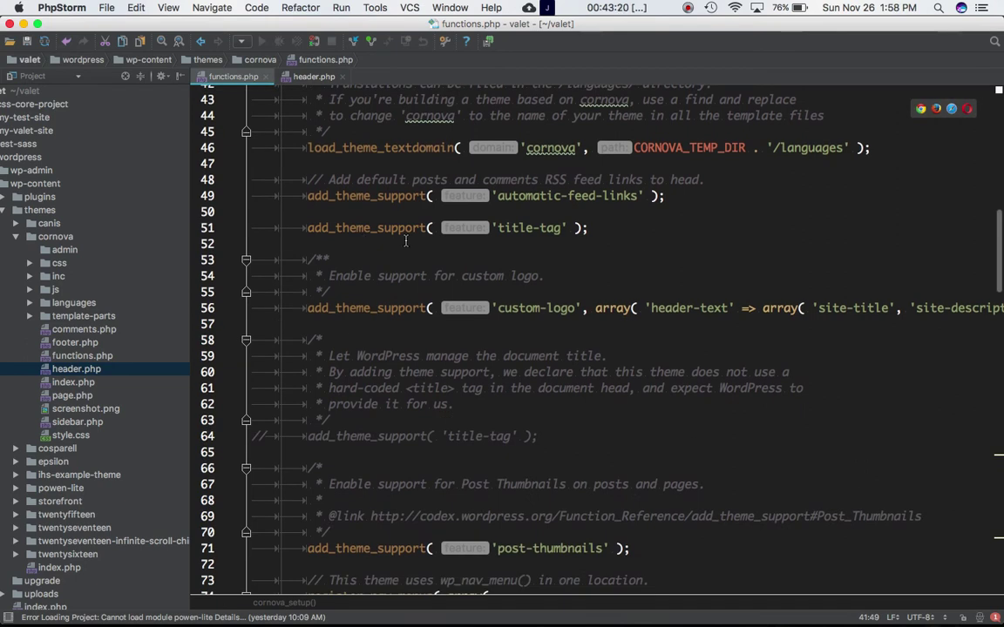
scroll(470, 227, "down", 3)
scroll(542, 213, "down", 1)
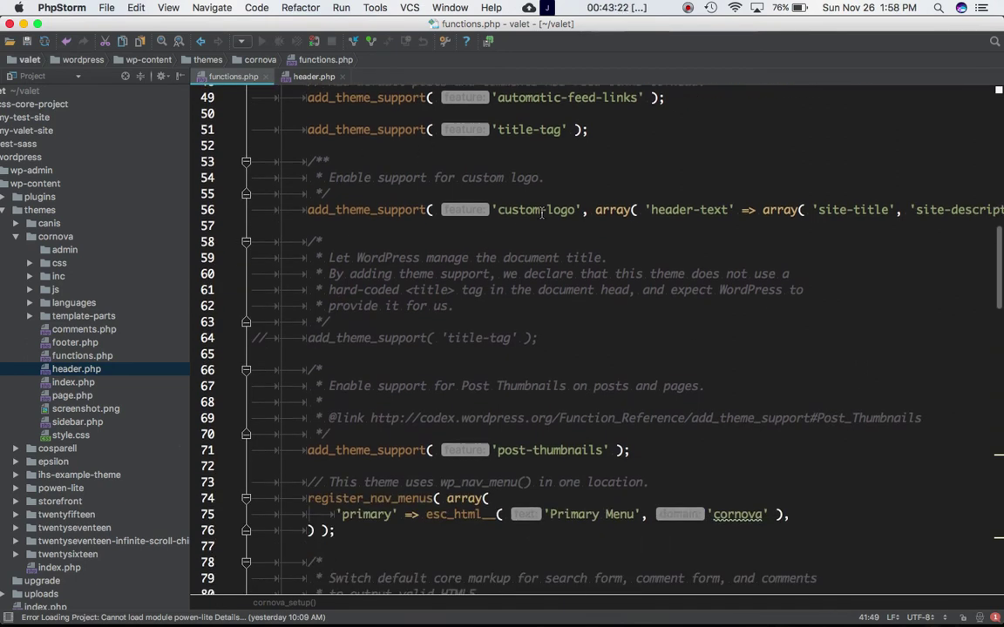
scroll(616, 352, "down", 5)
scroll(617, 359, "down", 3)
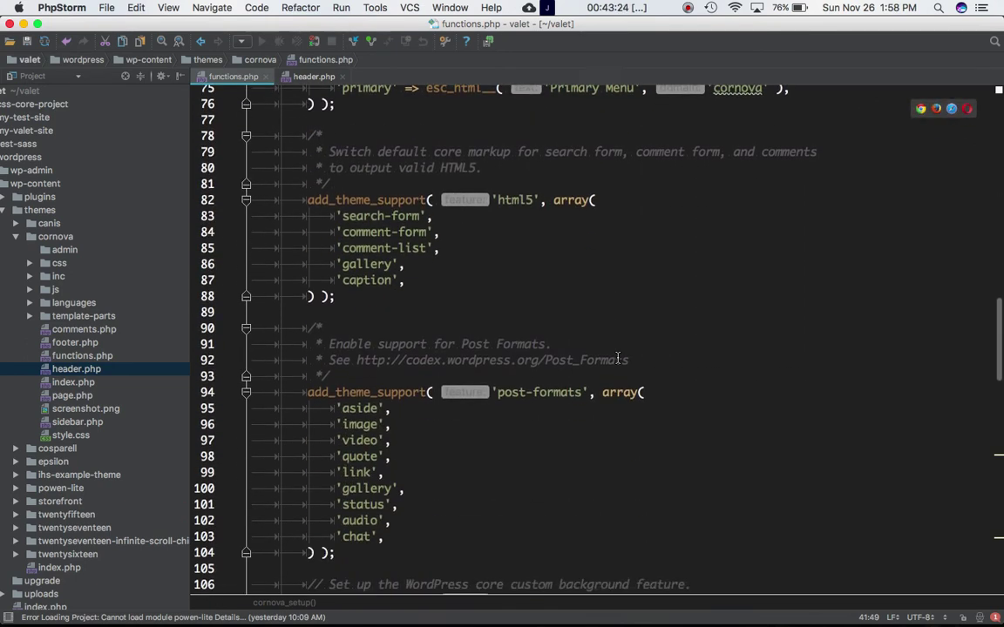
scroll(617, 359, "down", 5)
scroll(617, 359, "down", 3)
scroll(617, 359, "down", 2)
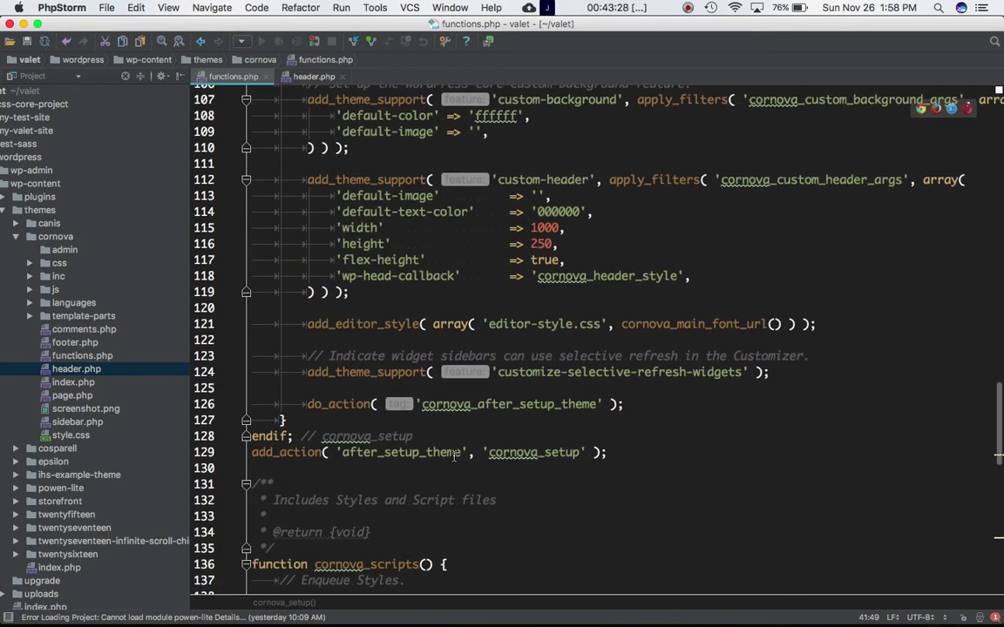
- Inspect the after_setup_theme hook and its cornova_setup callback name
double_click(508, 457)
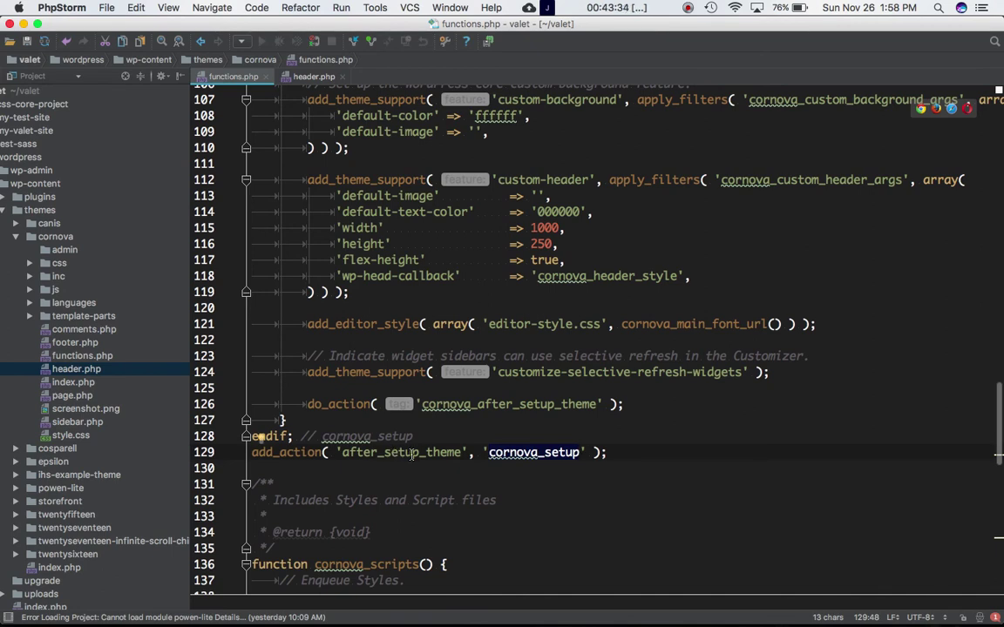
double_click(400, 453)
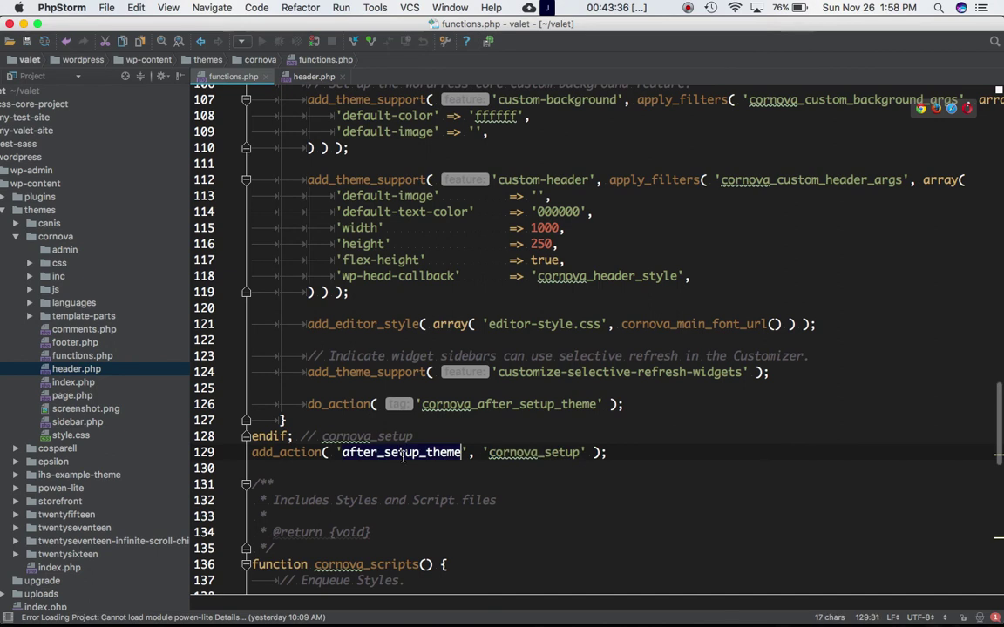
double_click(575, 453)
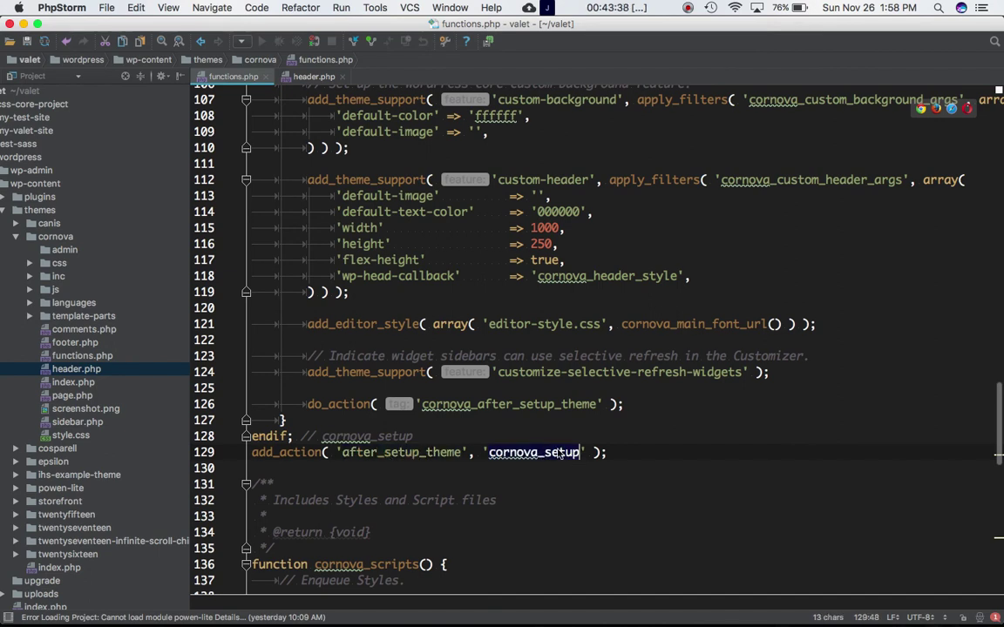
scroll(584, 448, "up", 5)
scroll(584, 440, "up", 5)
scroll(582, 431, "up", 4)
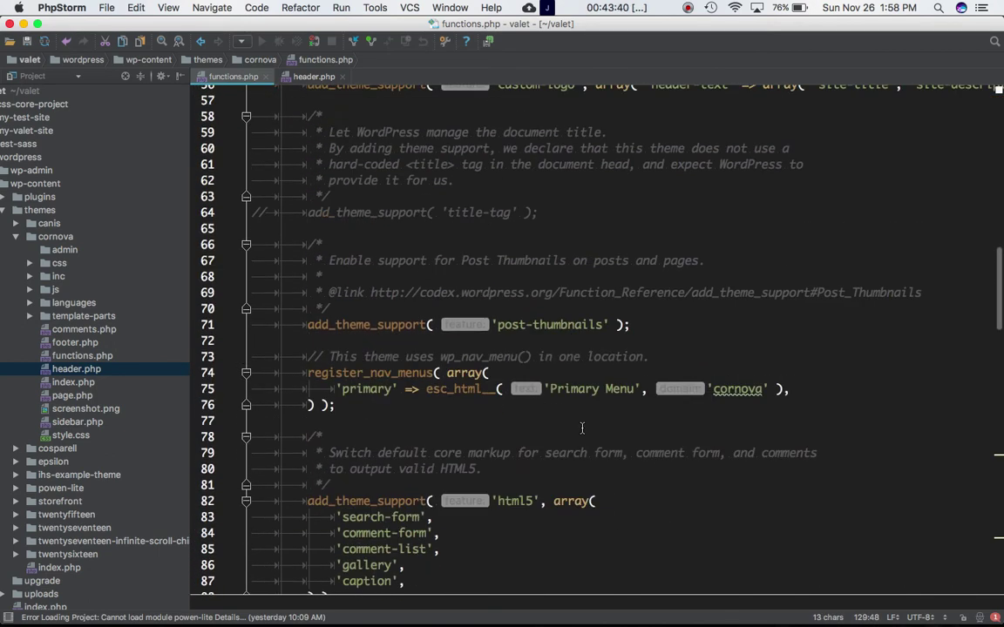
scroll(419, 254, "up", 3)
scroll(417, 251, "up", 4)
scroll(412, 247, "up", 1)
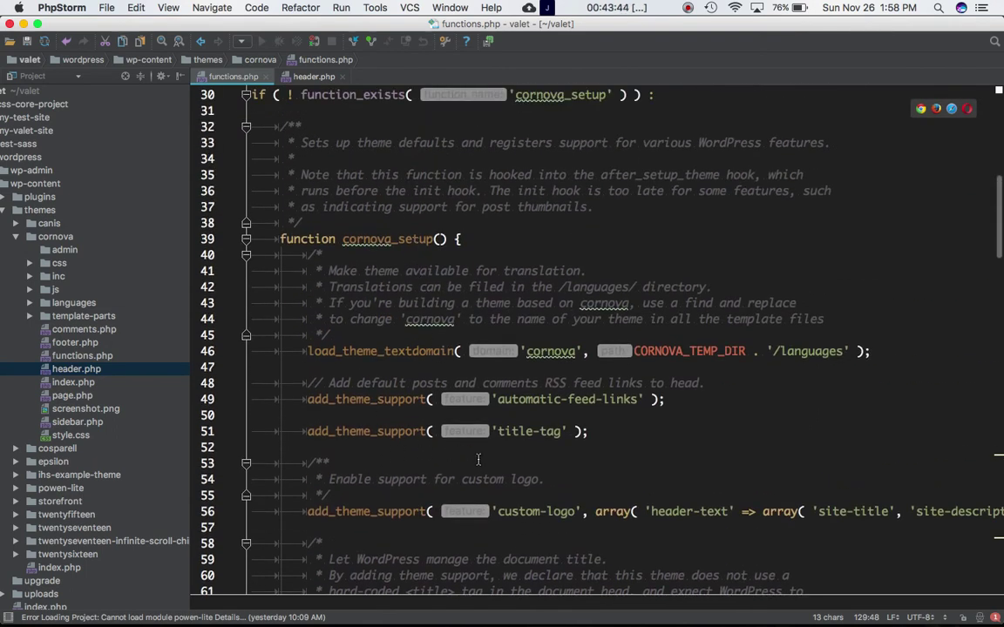
- Comment out the add_theme_support('title-tag') line on line 51 with Cmd+/
scroll(418, 446, "down", 4)
scroll(453, 442, "down", 2)
scroll(486, 438, "up", 2)
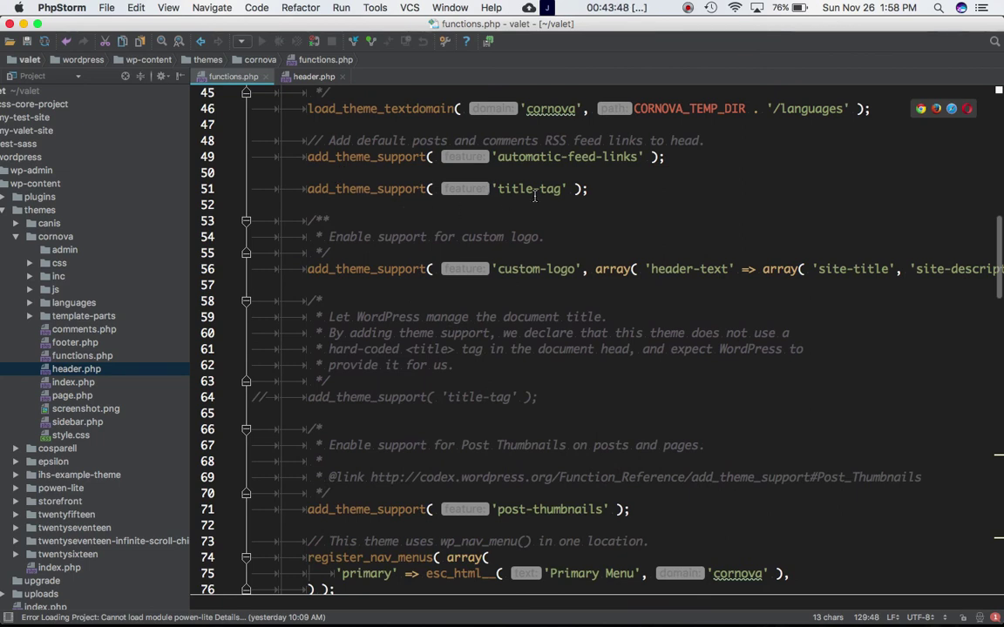
triple_click(395, 190)
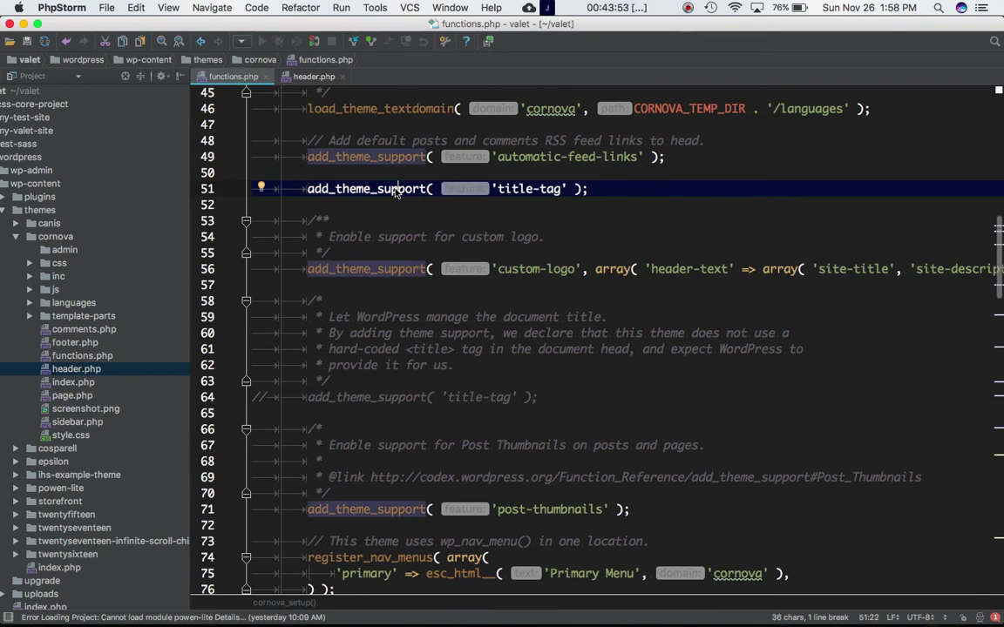
key("super+slash")
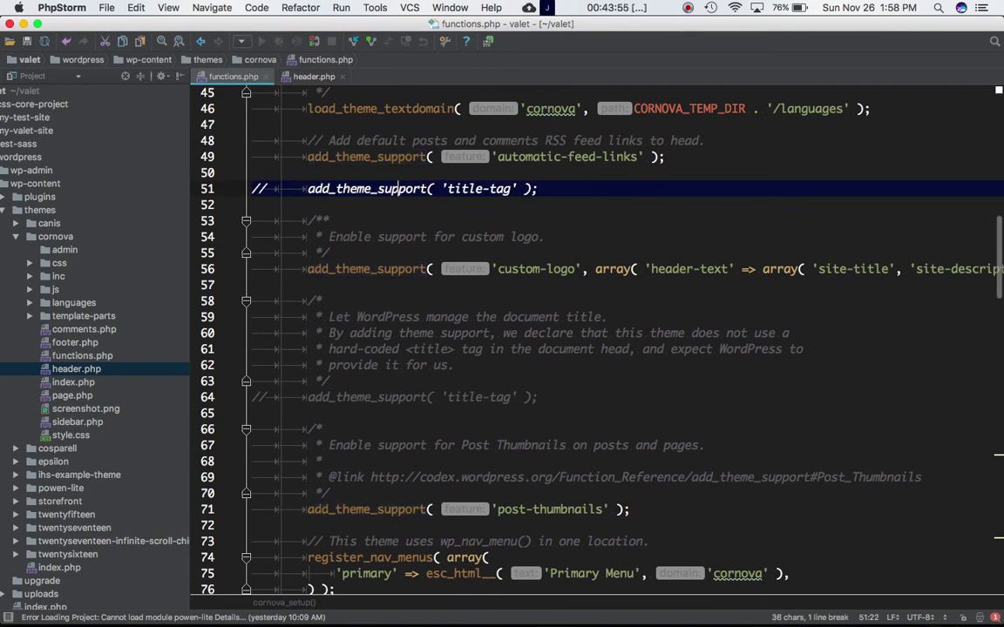
key("super+Tab")
- Reload wordpress.dev and confirm its page source head has no title tag
left_click(245, 32)
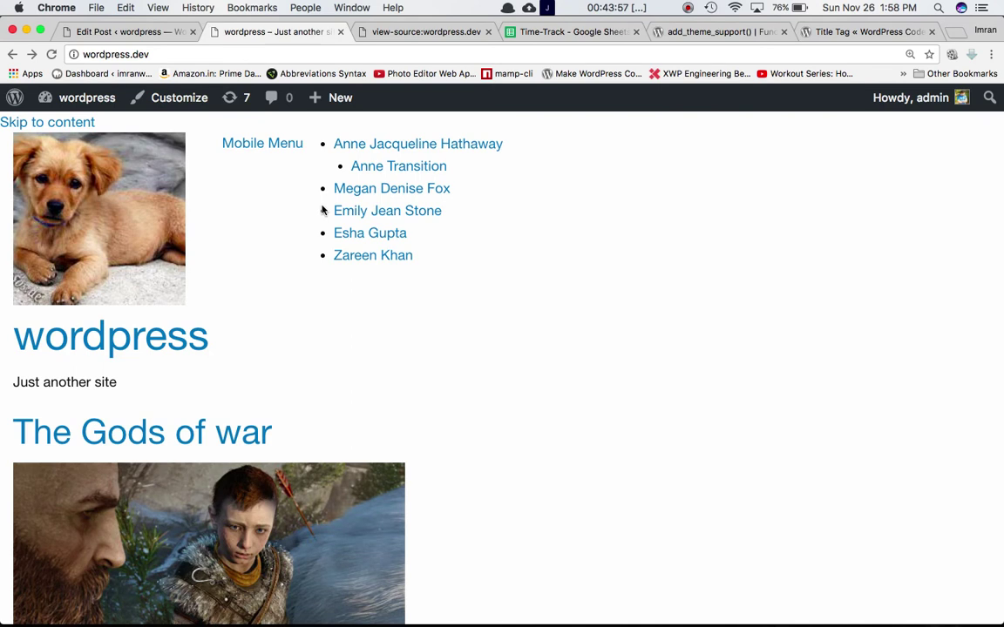
key("super+r")
scroll(532, 450, "down", 3)
scroll(532, 450, "up", 3)
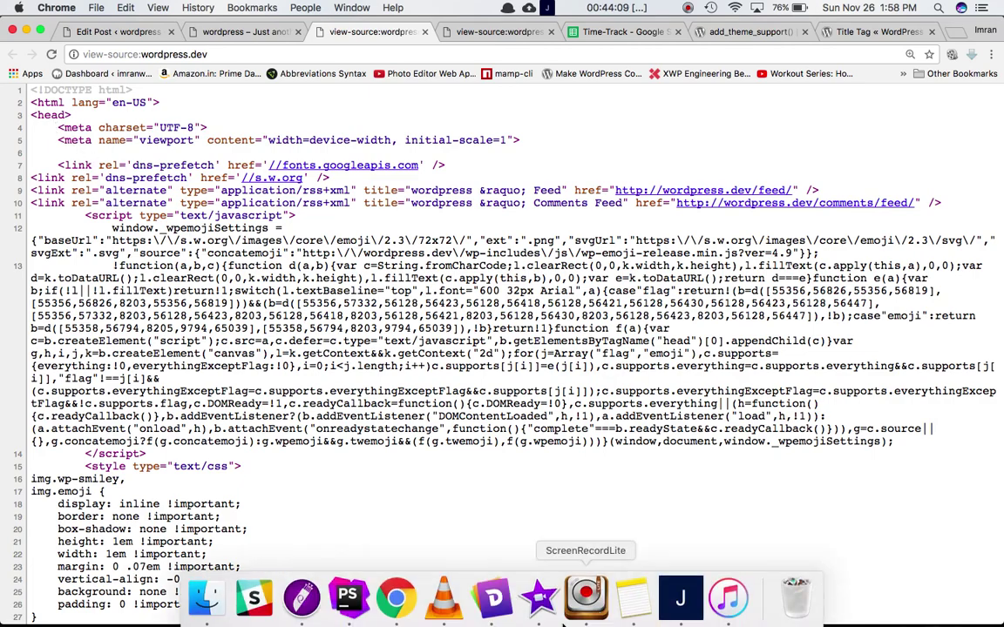
left_click(331, 596)
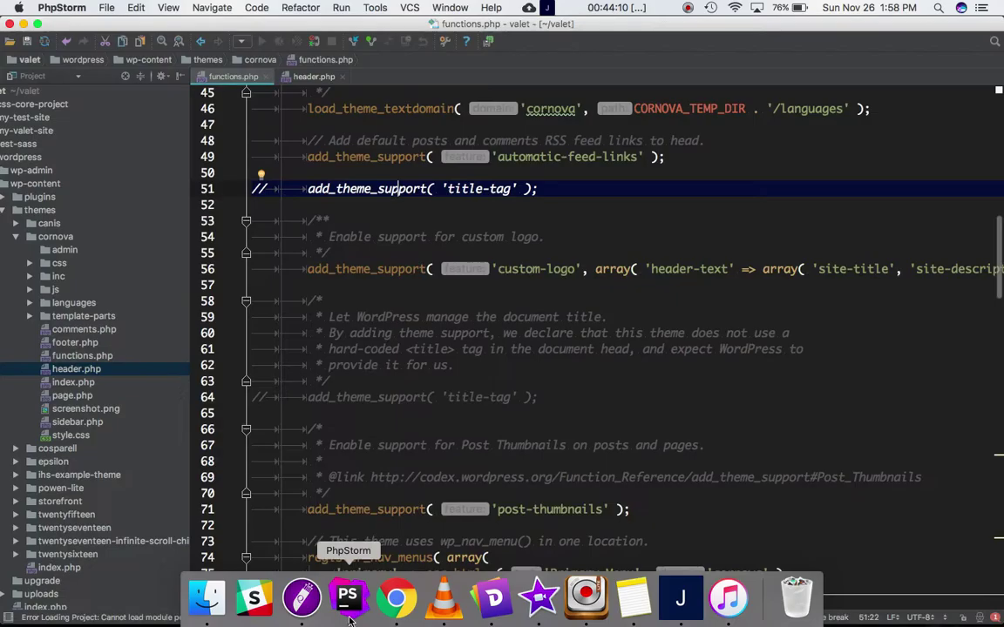
- Compare header.php's head markup with the page source, finding no hard-coded title tag
left_click(314, 77)
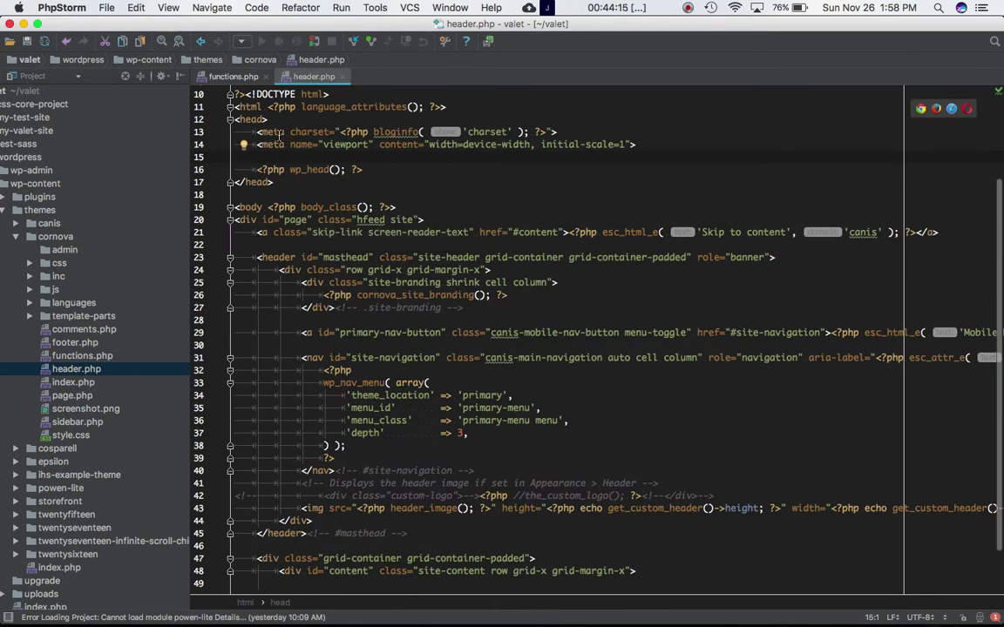
key("super+Tab")
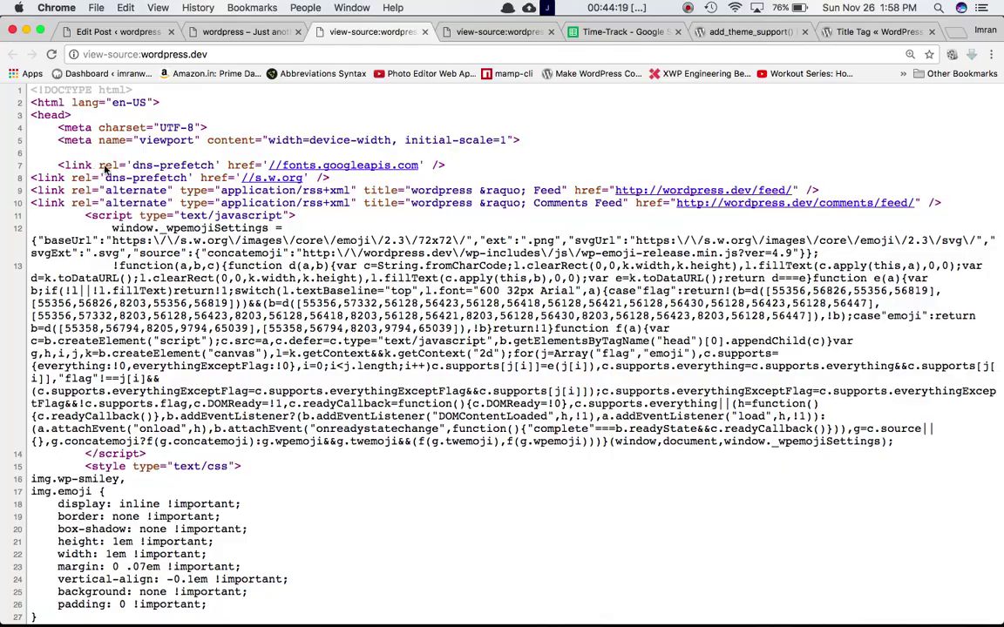
key("super+Tab")
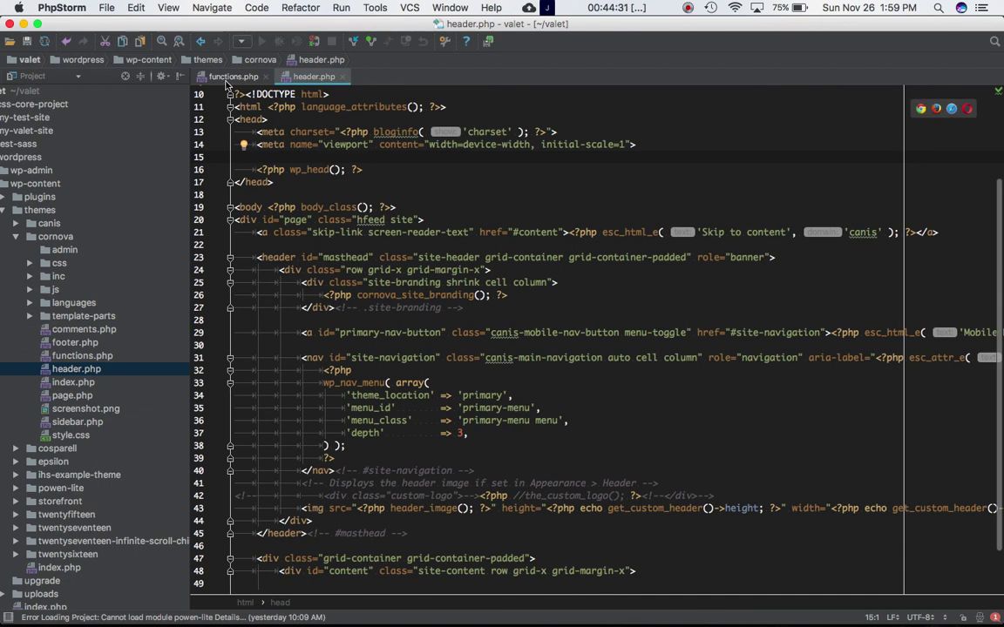
left_click(228, 77)
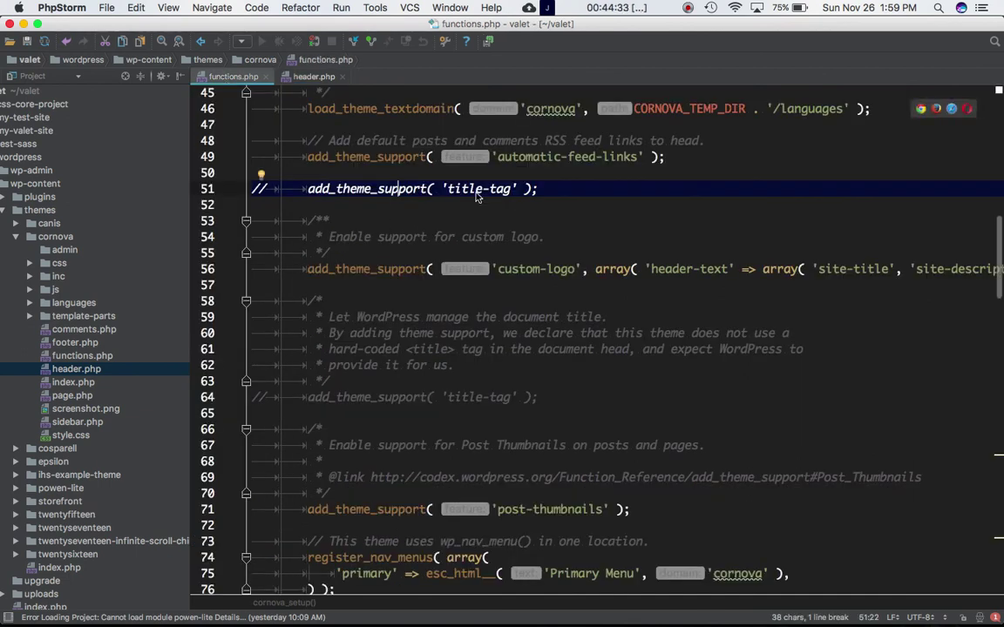
mouse_move(429, 624)
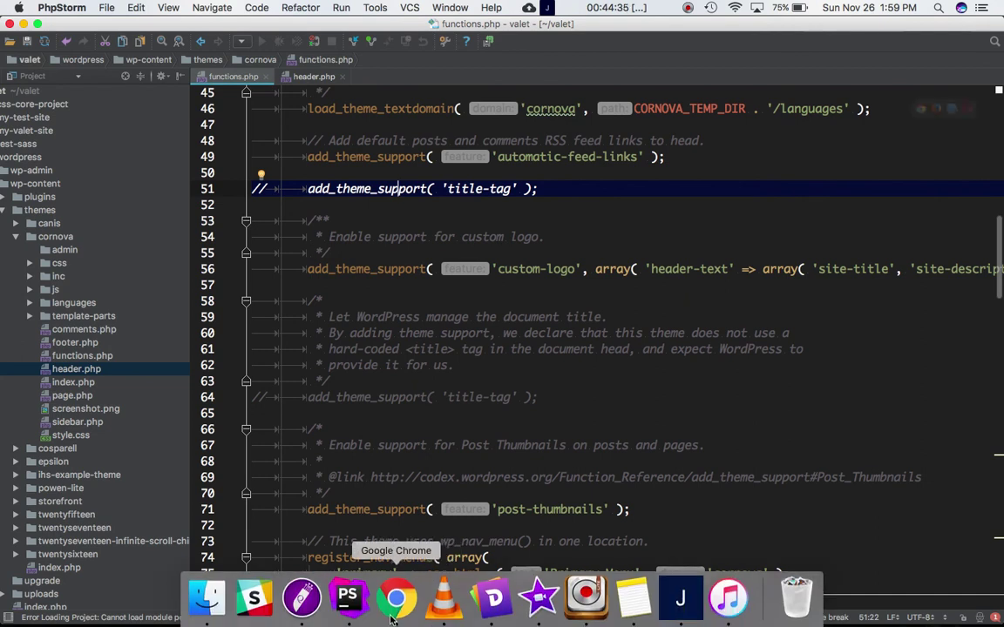
left_click(399, 596)
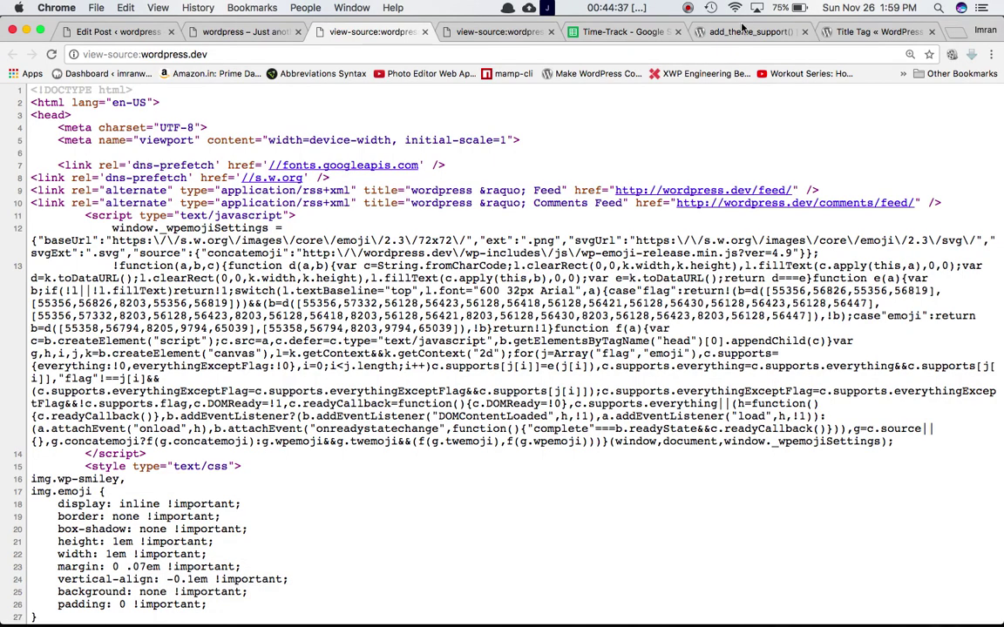
left_click(736, 31)
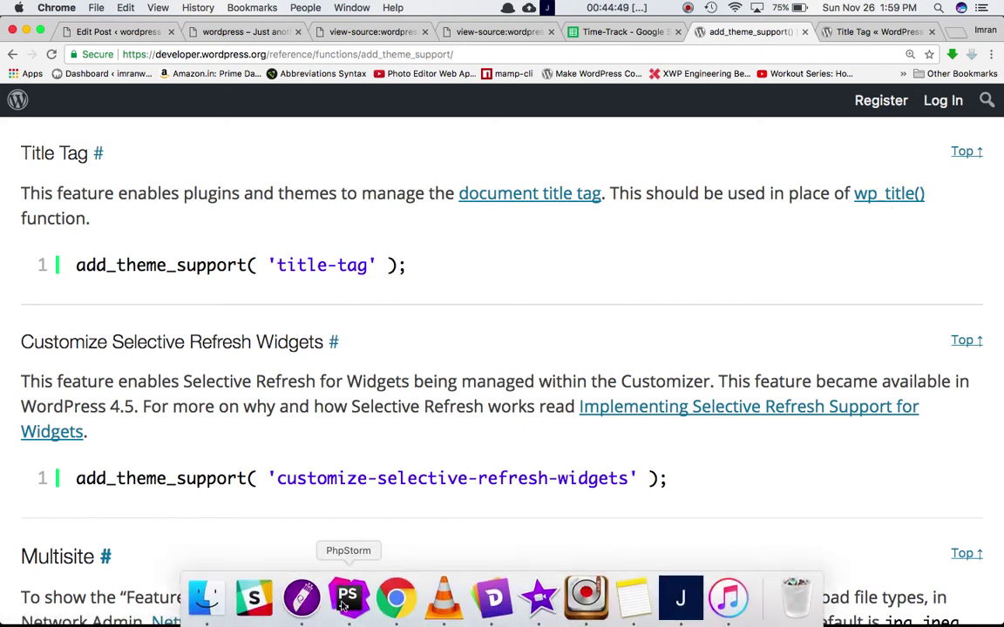
left_click(347, 598)
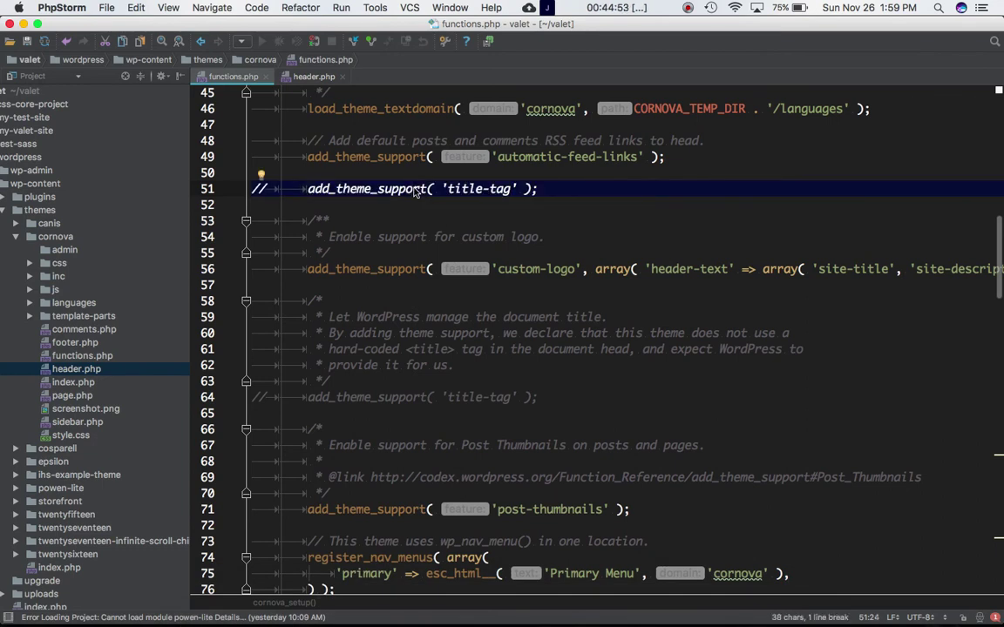
- Uncomment the add_theme_support('title-tag') line with Cmd+/ and move the cursor off it
key("super+slash")
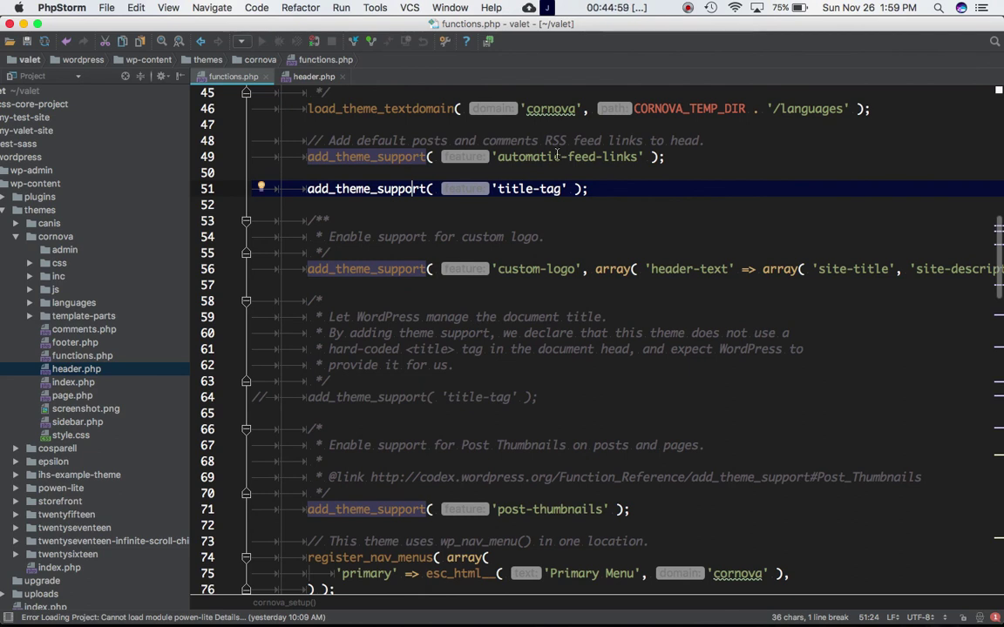
key("Up")
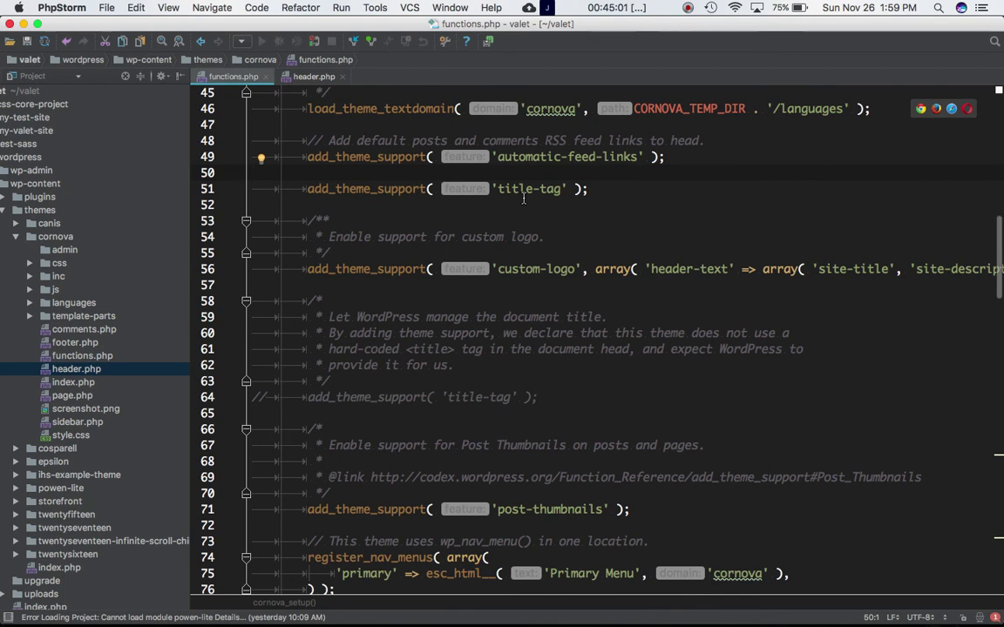
key("super+Tab")
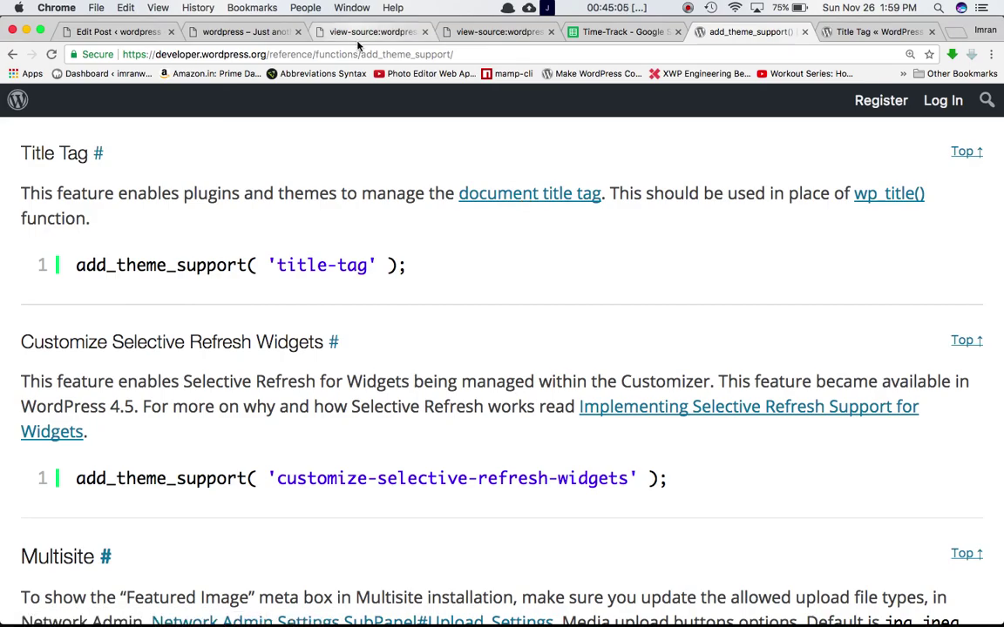
- Reload the wordpress.dev page source and compare its new title tag with the restored code line
left_click(353, 33)
key("super+r")
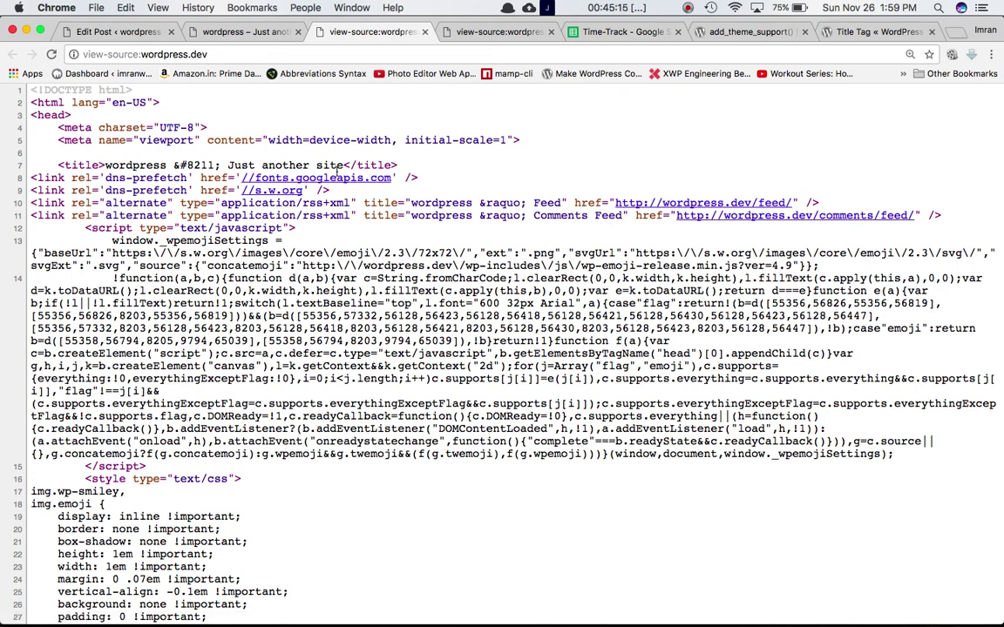
key("super+Tab")
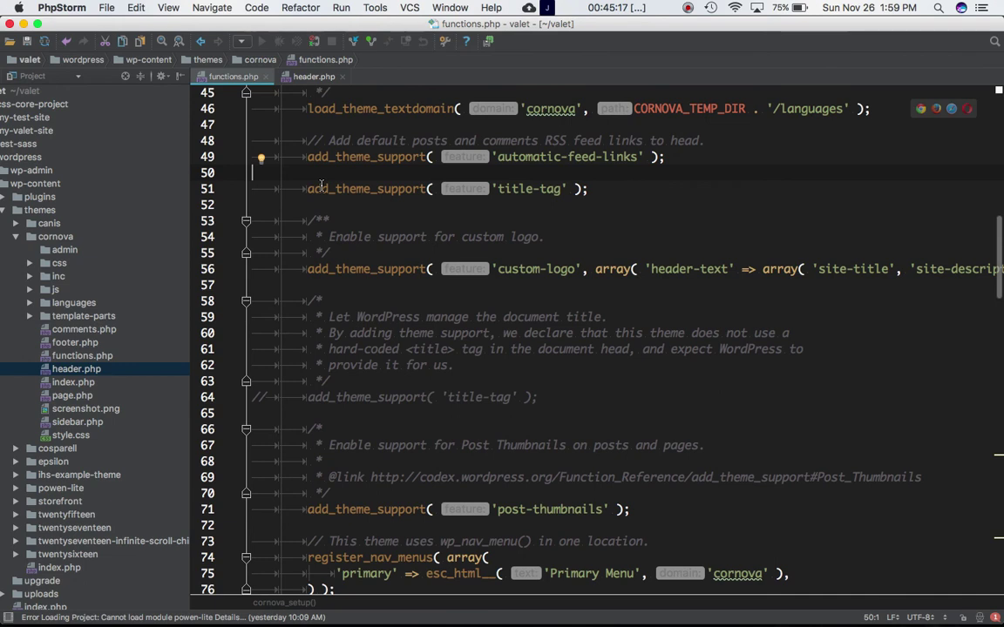
left_click(608, 195)
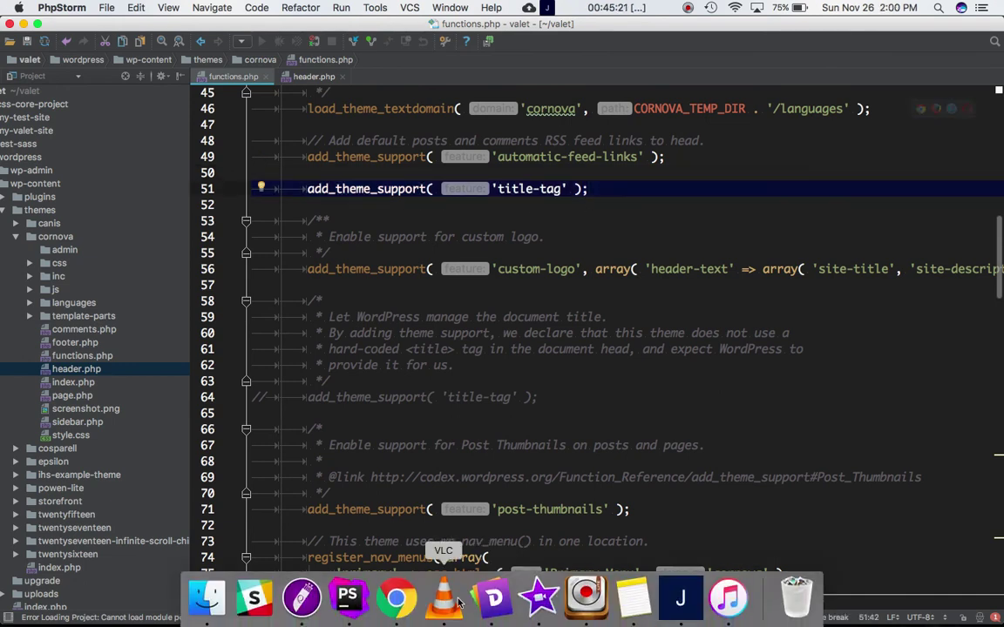
left_click(397, 598)
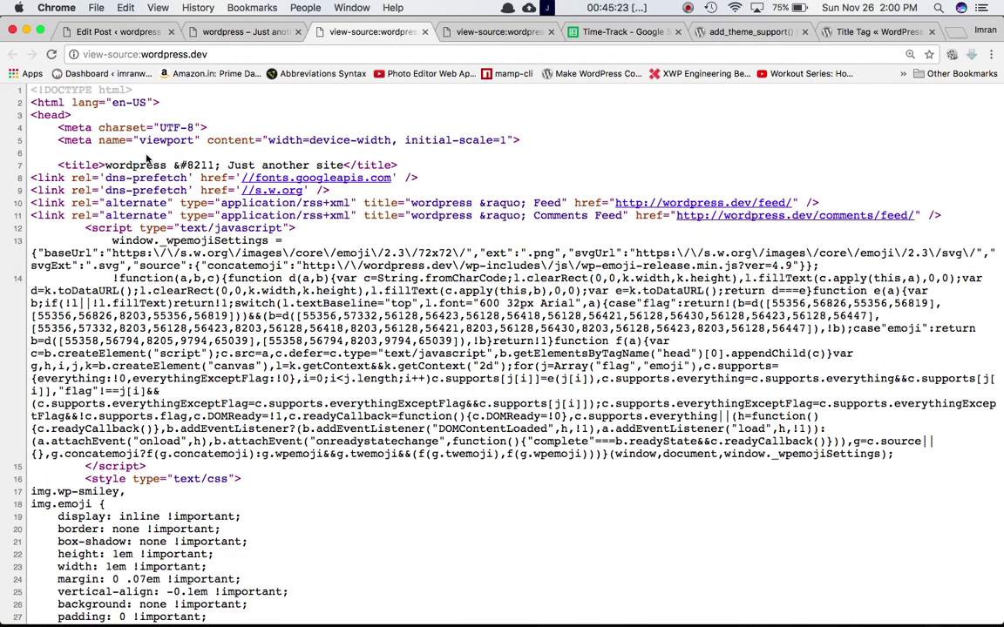